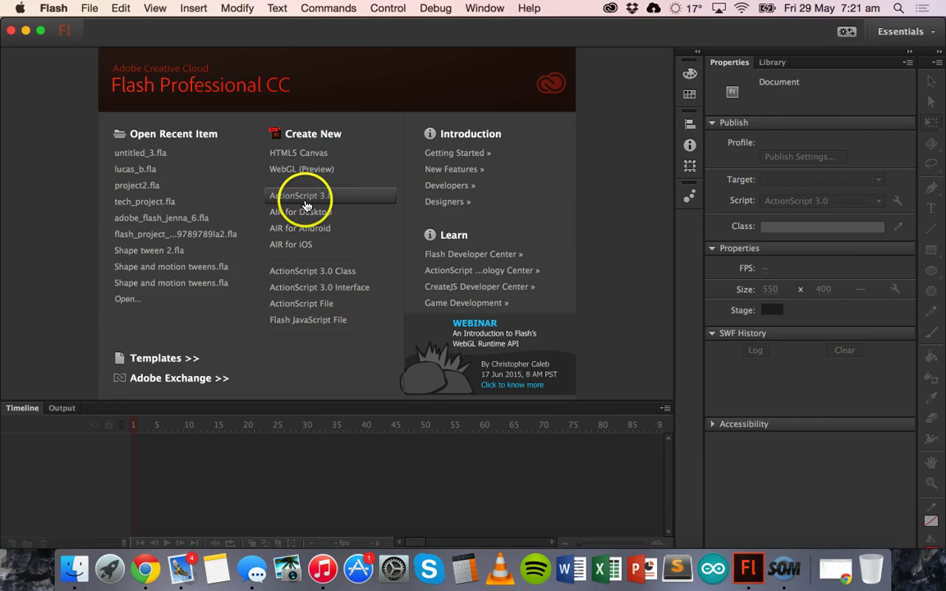
Step: Create a new ActionScript 3.0 document with a blank 550 × 400 px stage at 24 fps
left_click(334, 202)
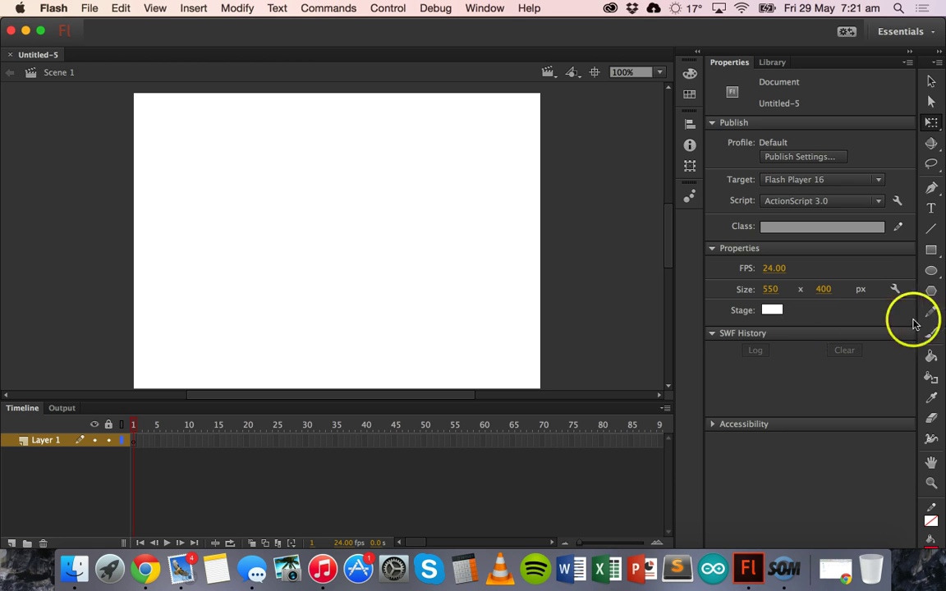
Step: Draw a small solid red, strokeless circle left of centre with the Oval Tool
left_click(931, 272)
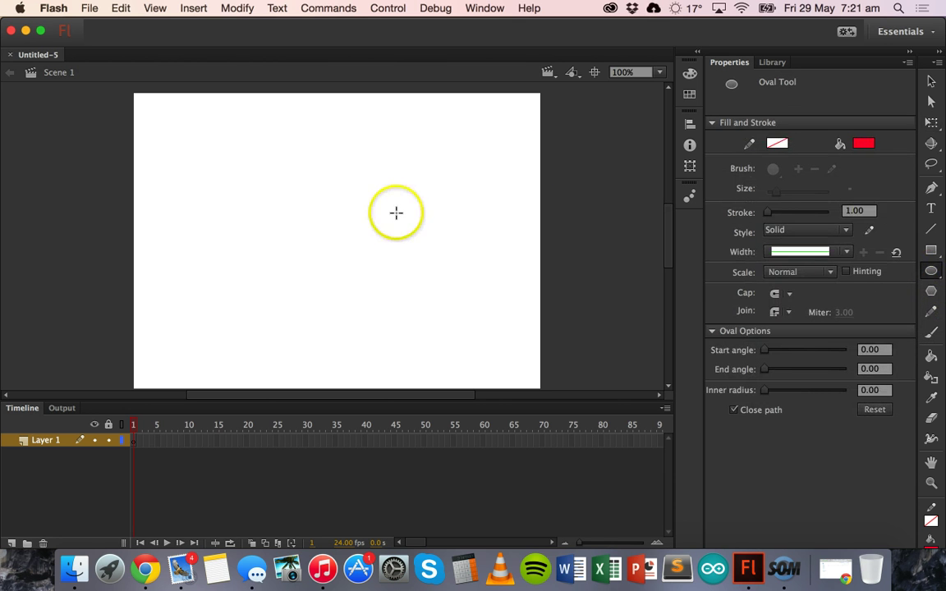
mouse_move(264, 191)
left_mouse_down()
mouse_move(399, 286)
mouse_move(281, 198)
left_mouse_up()
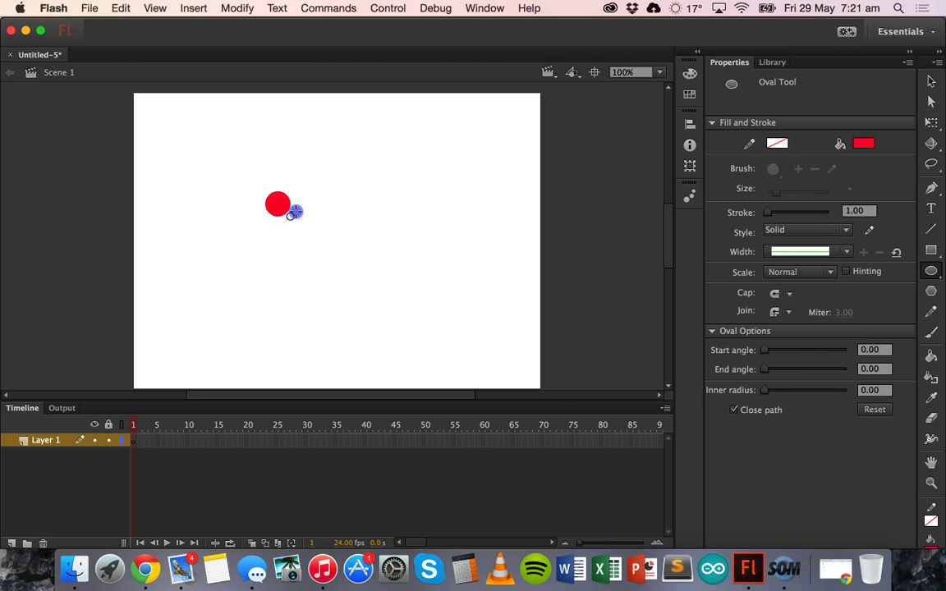
mouse_move(290, 216)
left_mouse_down()
mouse_move(399, 325)
mouse_move(292, 220)
mouse_move(303, 224)
left_mouse_up()
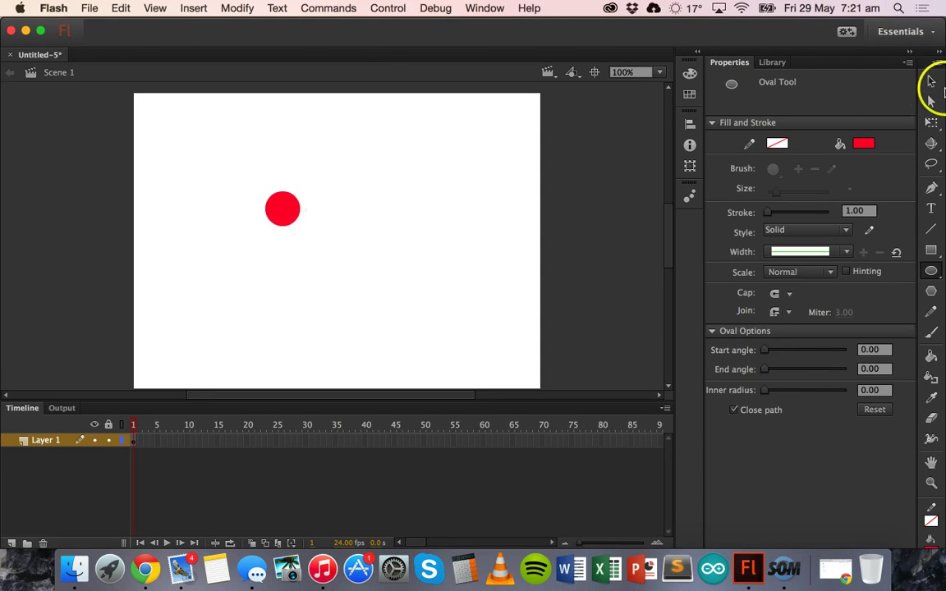
Step: Reposition the 47 × 47 px red circle to X 250.95, Y 174 and select it
left_click(932, 81)
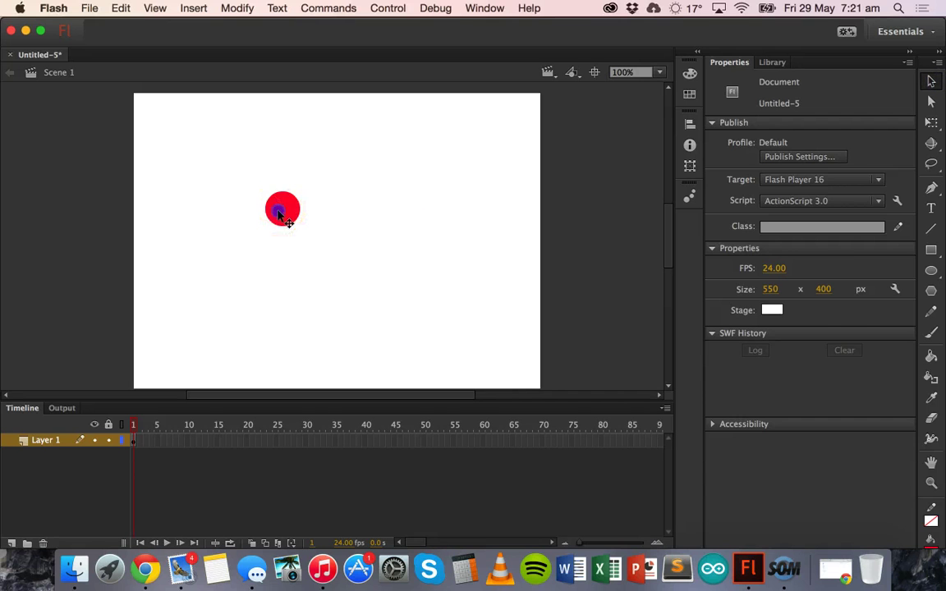
left_click_drag(287, 217, 325, 242)
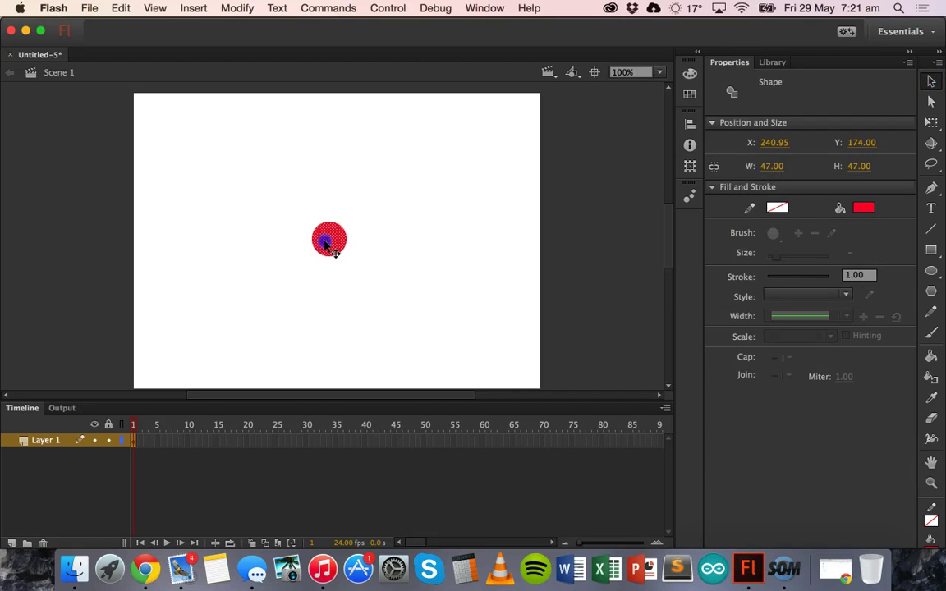
left_click(465, 275)
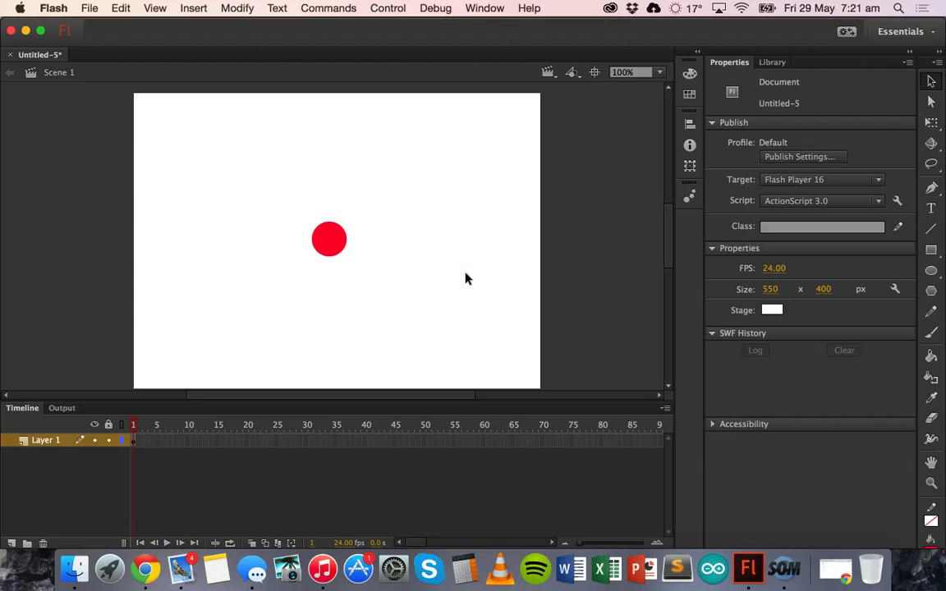
left_click_drag(334, 250, 341, 250)
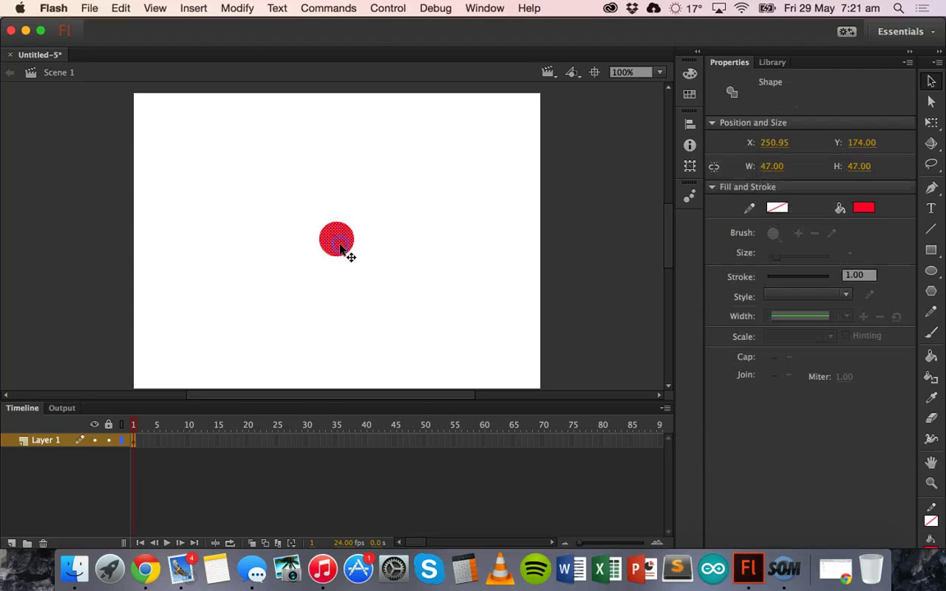
left_click(378, 283)
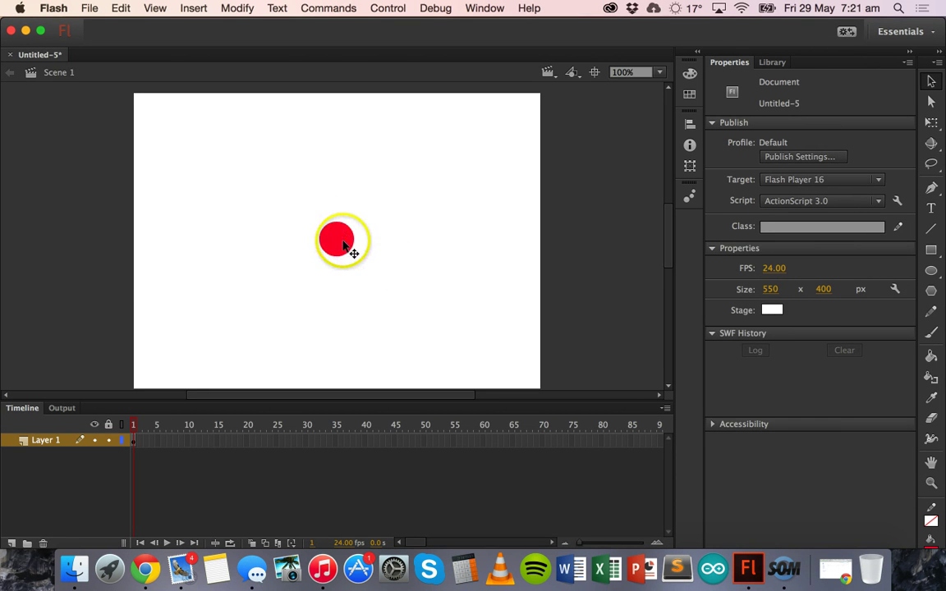
left_click(345, 247)
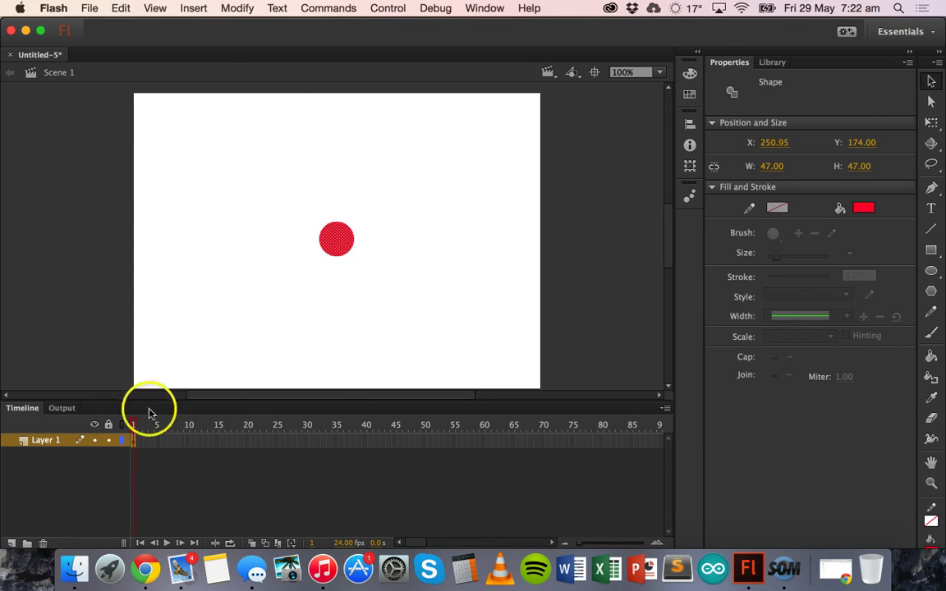
Step: Convert the red circle into a Graphic symbol named 'circle'
right_click(320, 239)
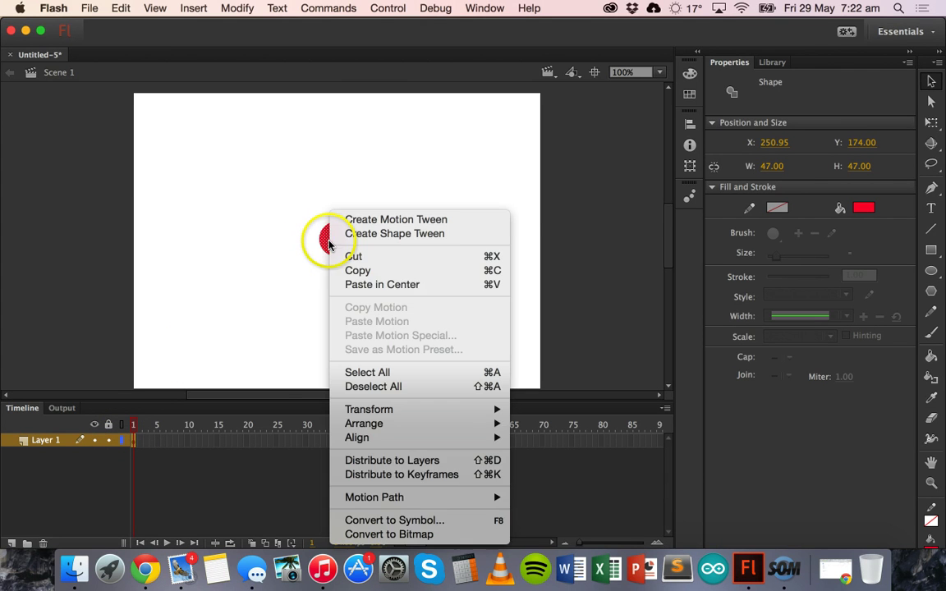
left_click(394, 520)
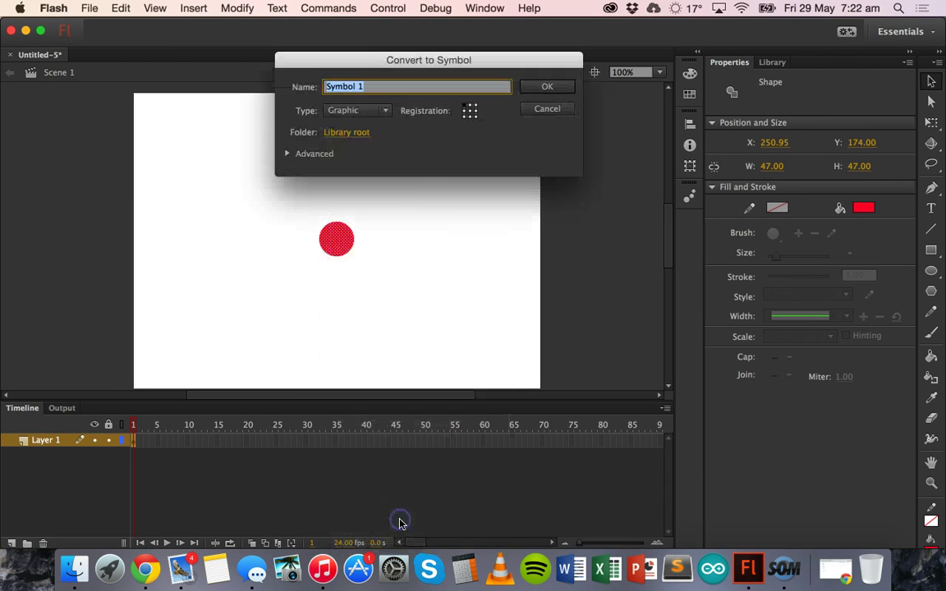
left_click(372, 115)
left_click(357, 158)
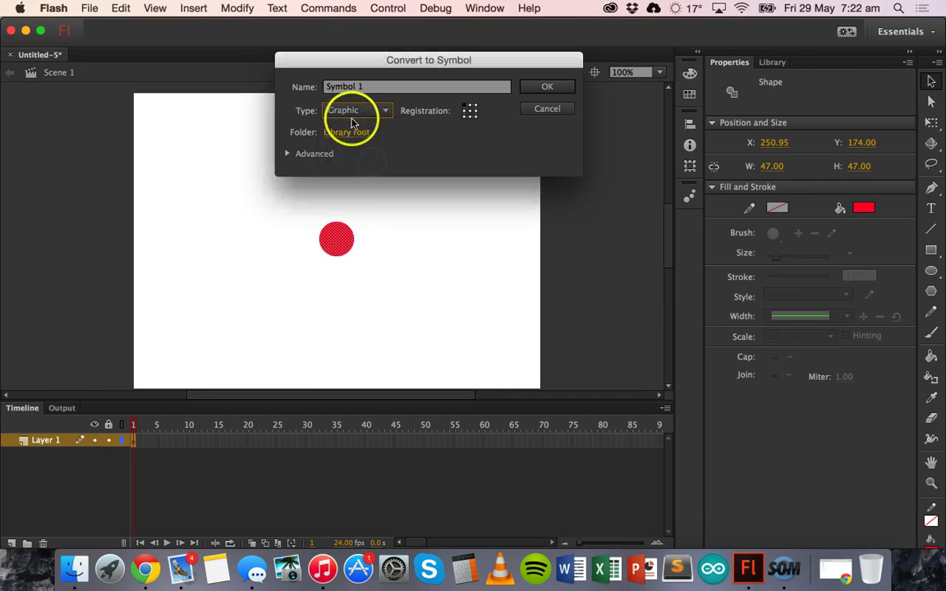
left_click(386, 86)
key("BackSpace")
key("BackSpace")
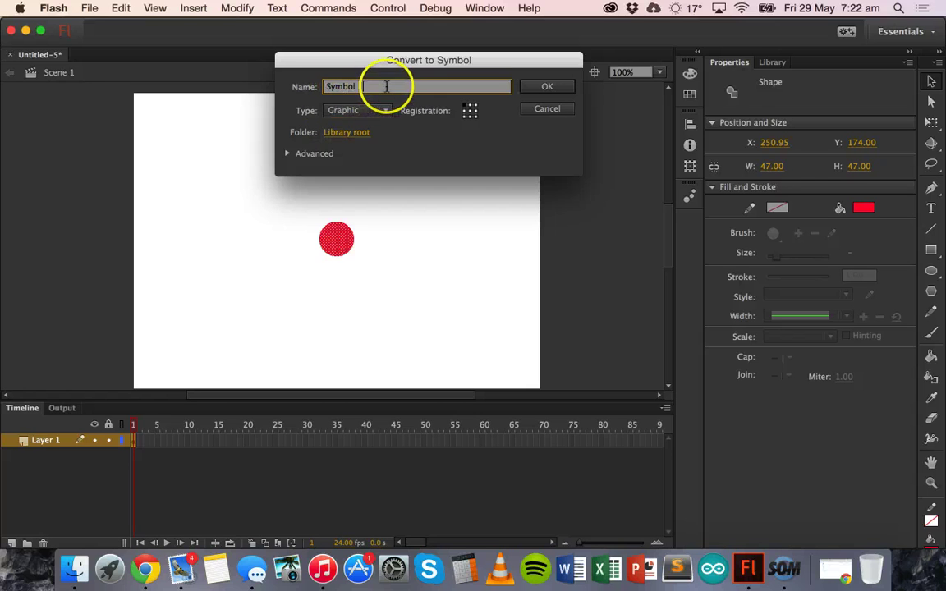
type("1")
left_click(377, 86)
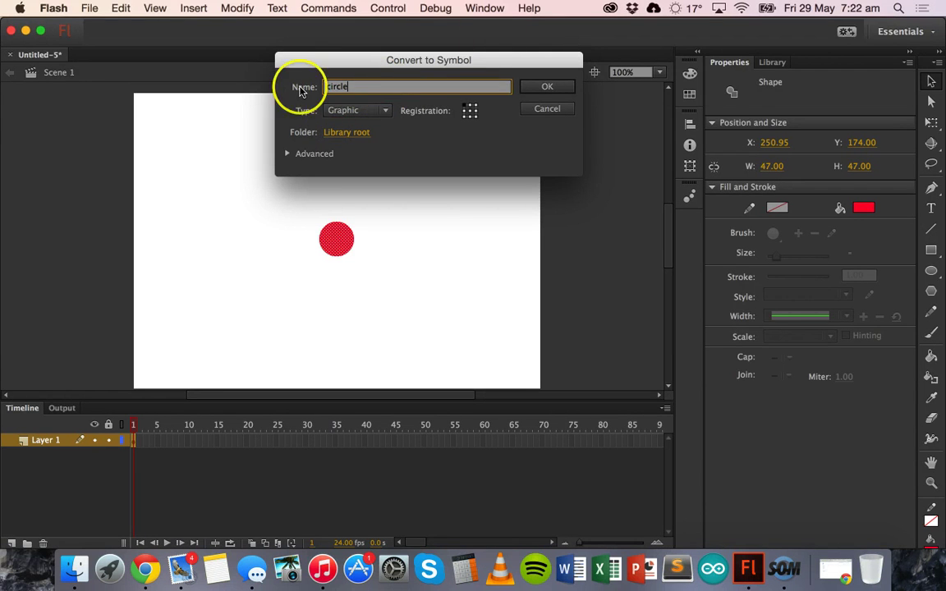
left_click(548, 90)
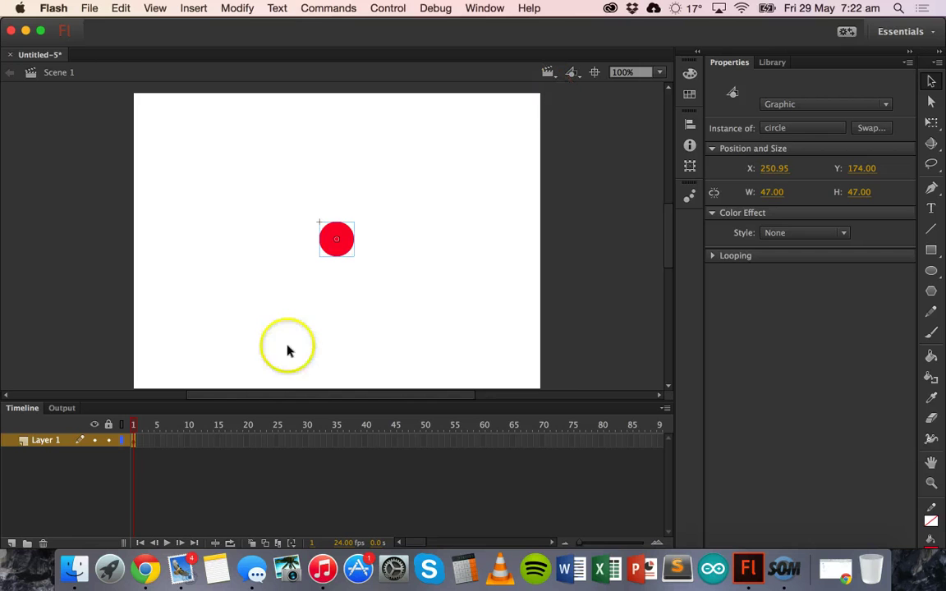
Step: Create a motion tween on frame 1 of Layer 1, spanning frames 1–24
right_click(136, 444)
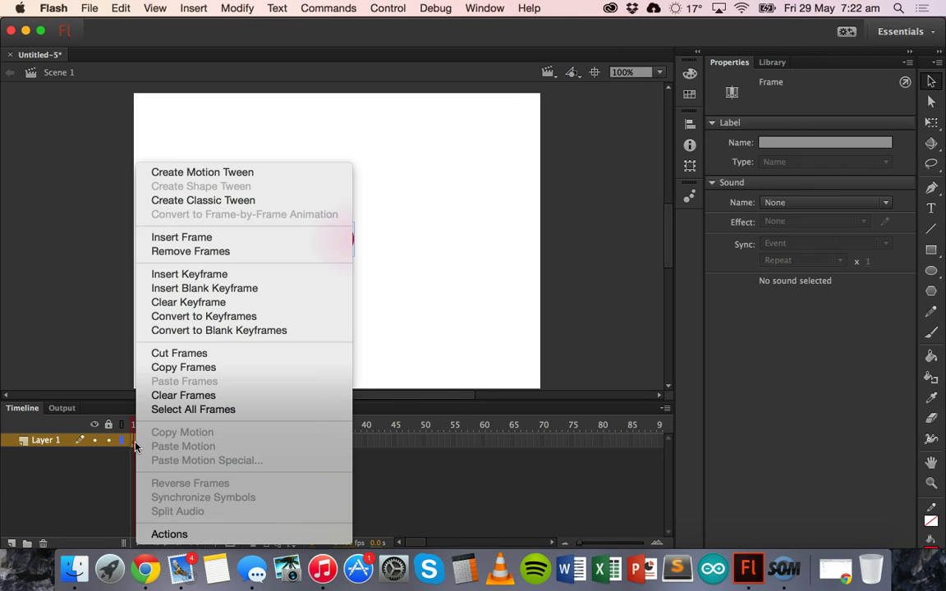
left_click(101, 342)
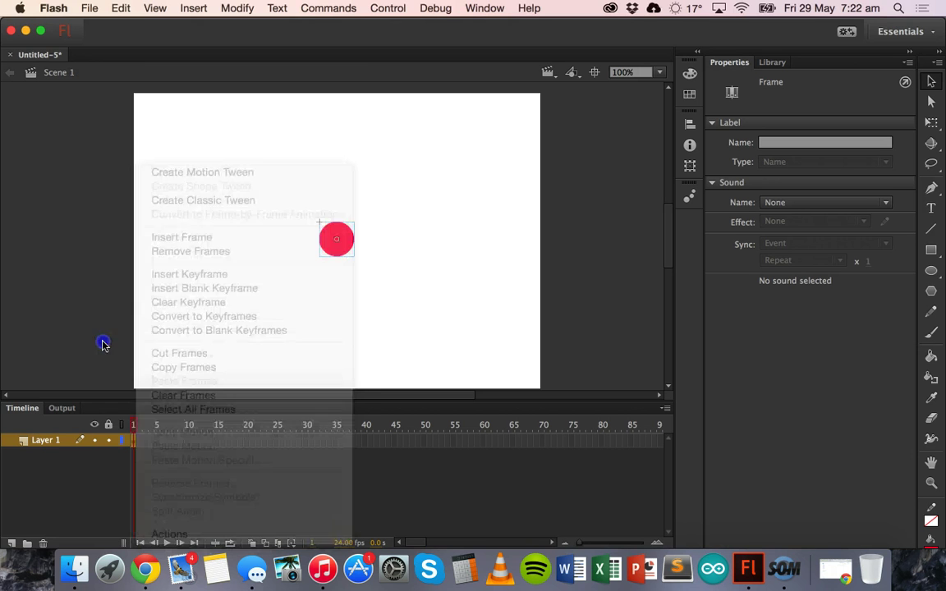
right_click(135, 441)
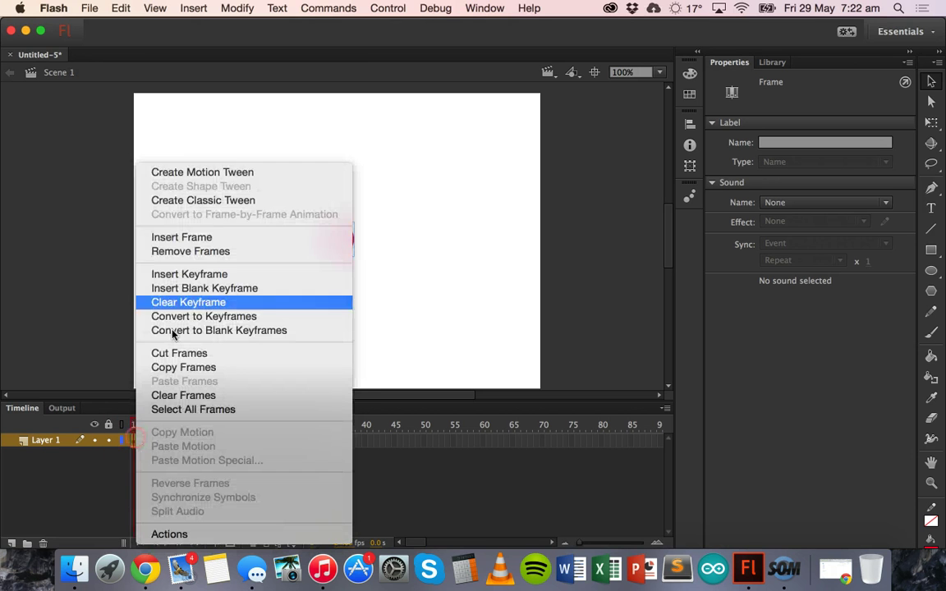
left_click(220, 174)
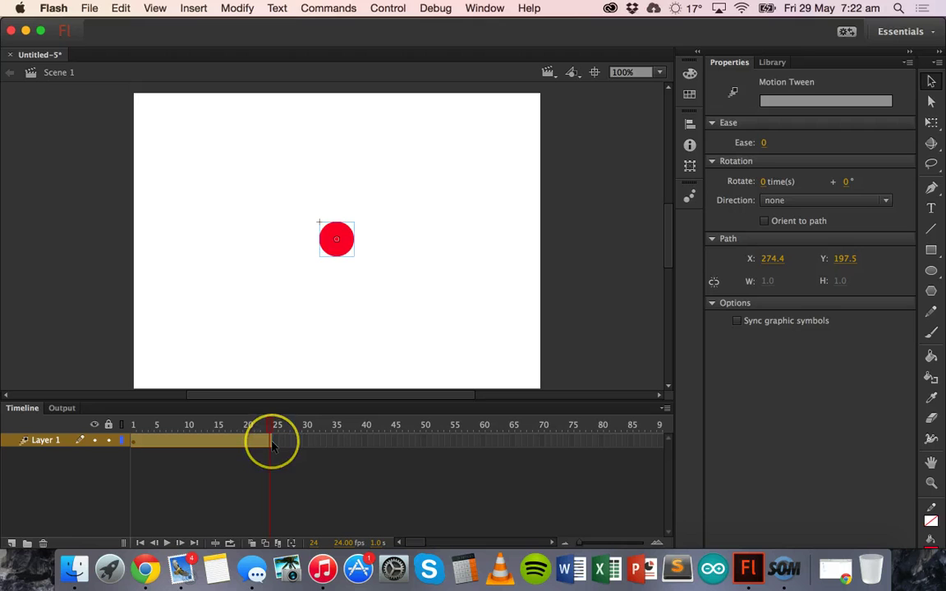
left_click_drag(273, 443, 309, 443)
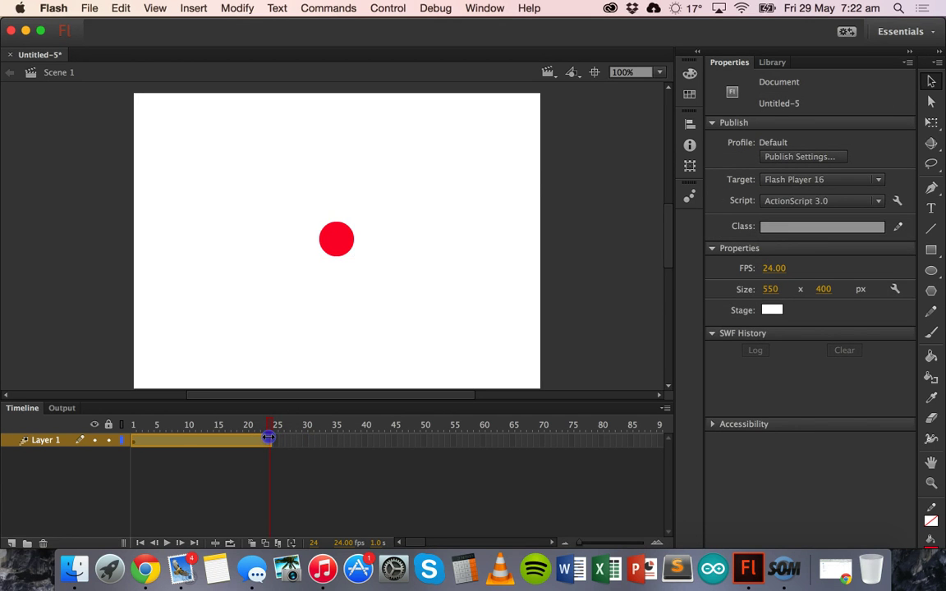
left_click(269, 440)
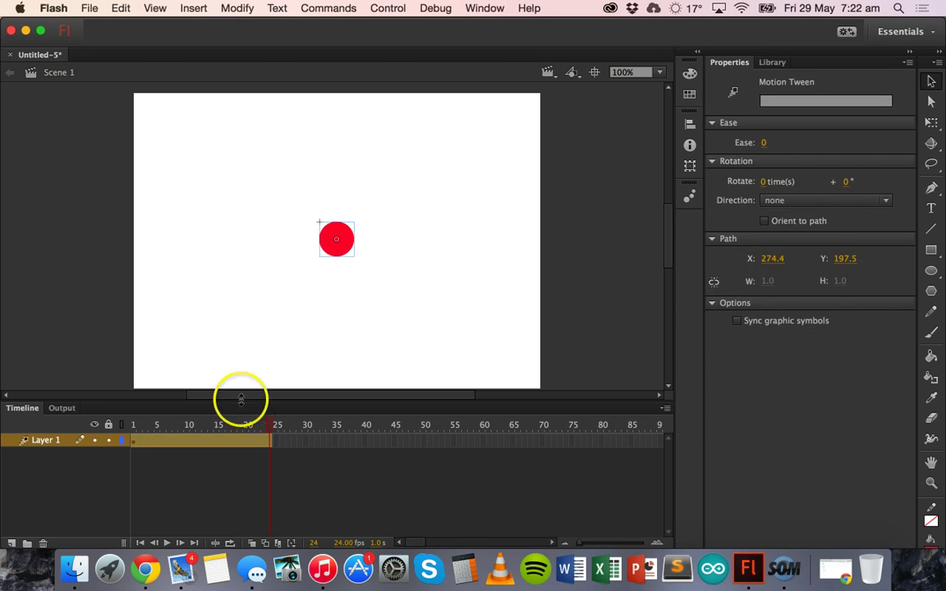
left_click_drag(274, 428, 215, 429)
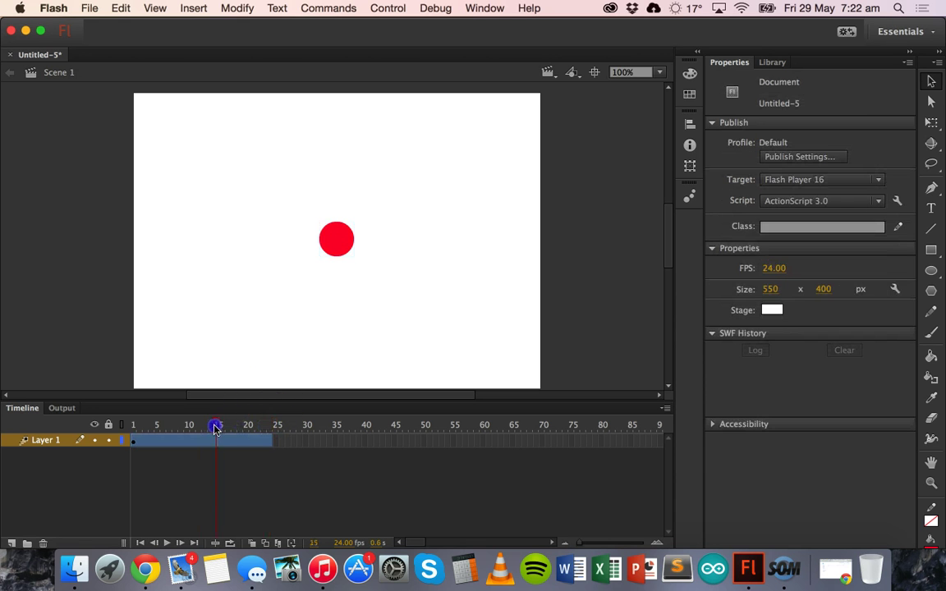
left_click(142, 440)
left_click(136, 432)
left_click(337, 242)
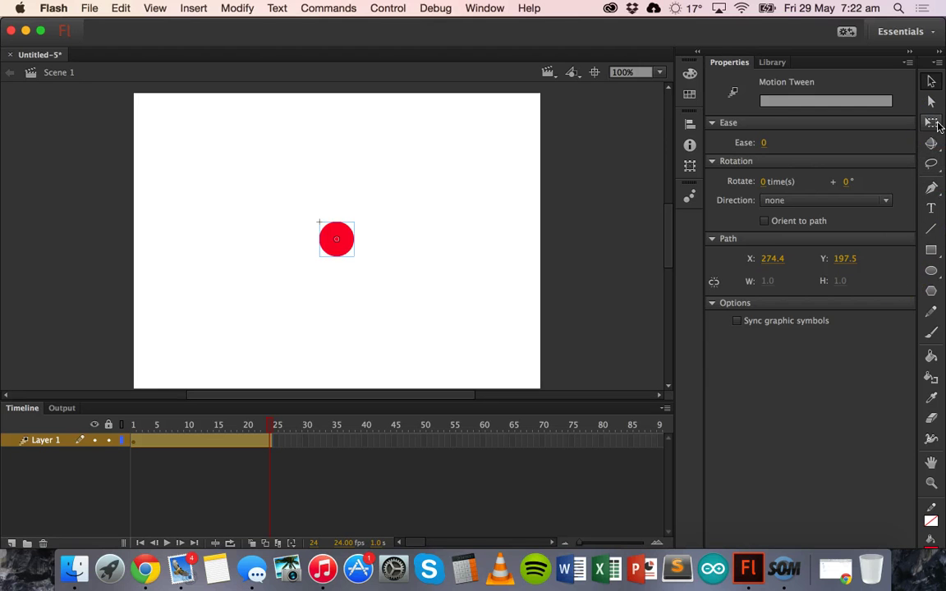
left_click(938, 125)
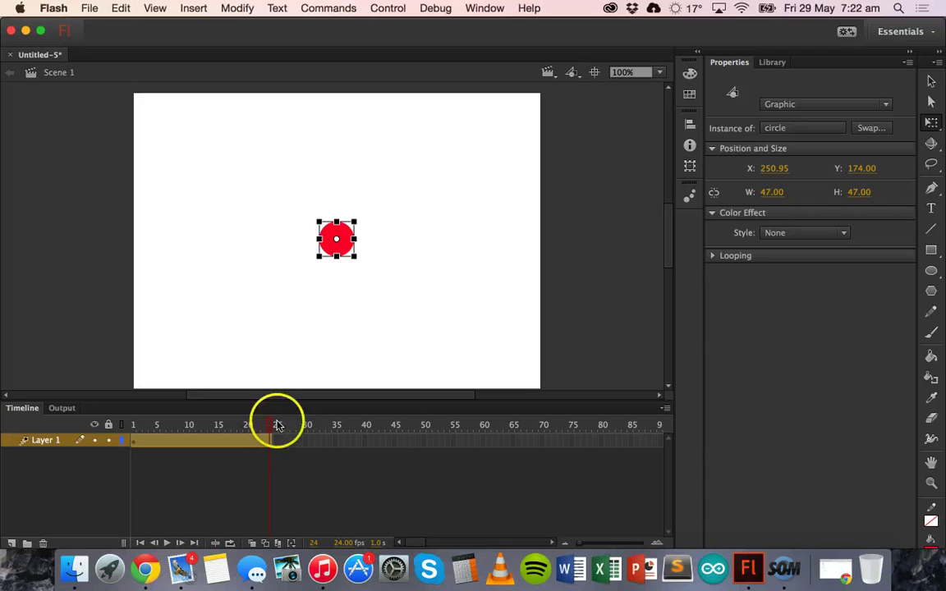
left_click(354, 253)
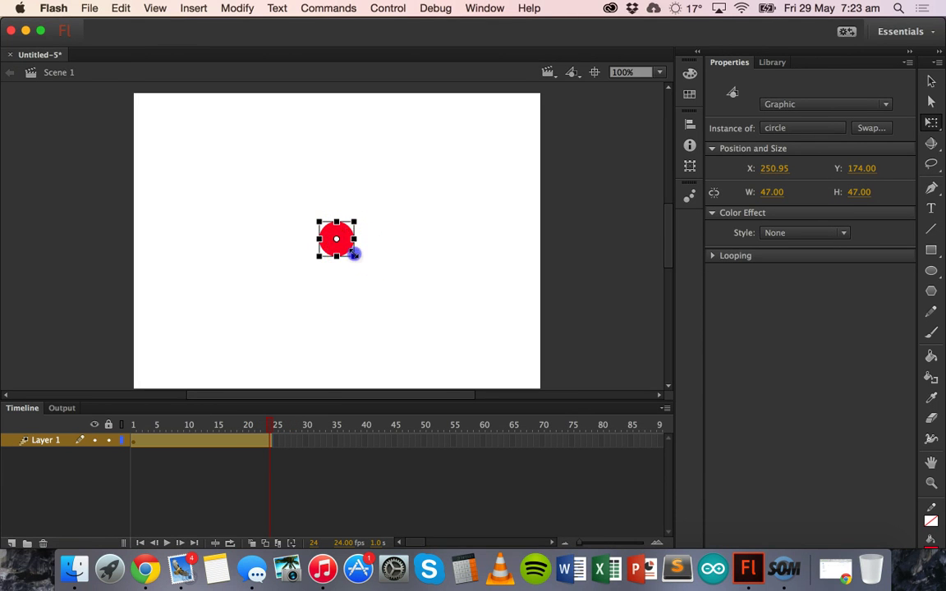
left_click_drag(353, 253, 404, 302)
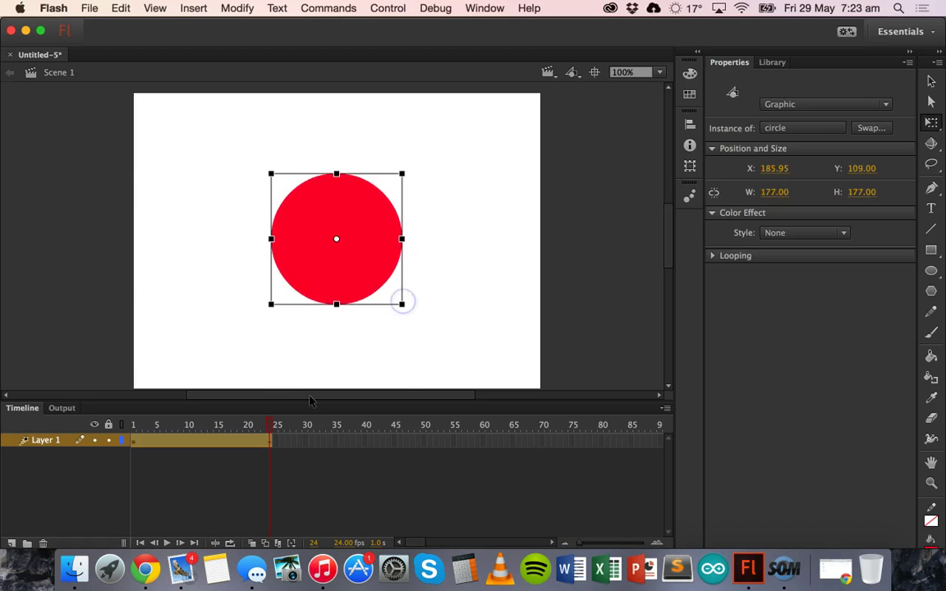
mouse_move(274, 428)
left_mouse_down()
mouse_move(133, 411)
mouse_move(173, 421)
mouse_move(245, 407)
mouse_move(289, 420)
mouse_move(175, 423)
mouse_move(168, 413)
mouse_move(269, 425)
mouse_move(135, 425)
mouse_move(275, 422)
mouse_move(130, 424)
mouse_move(274, 429)
left_mouse_up()
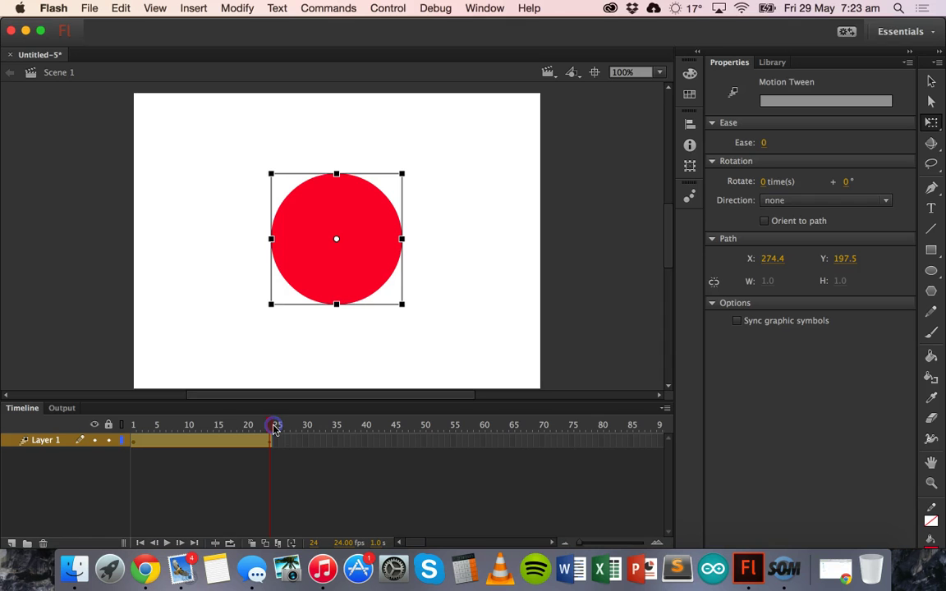
left_click(374, 267)
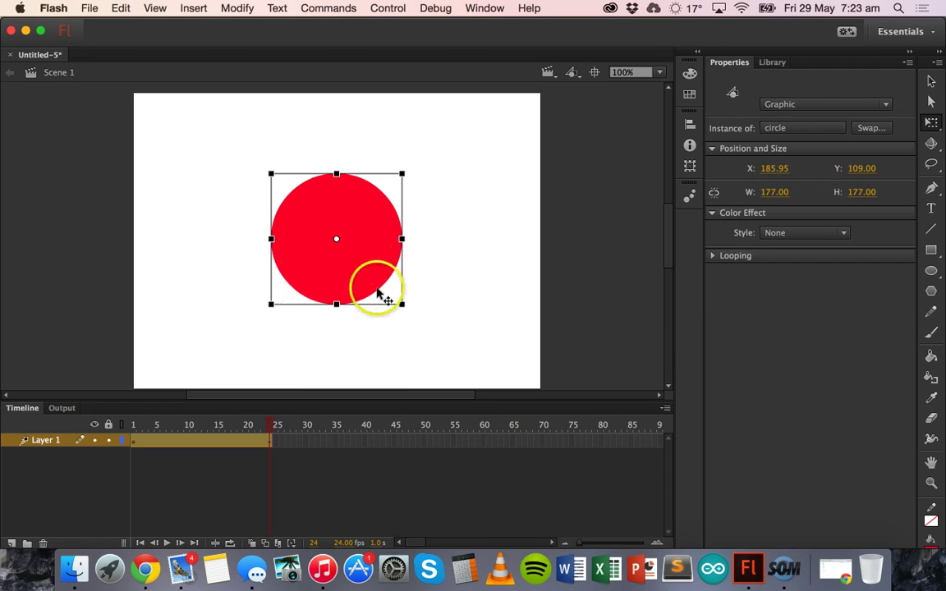
left_click(359, 234)
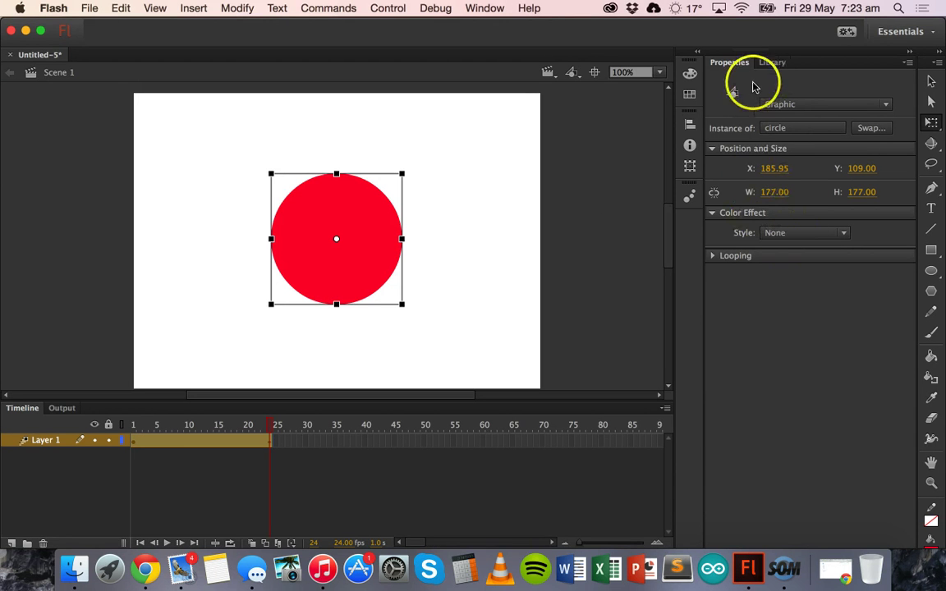
Step: Set the circle's Color Effect style to Alpha at 50% at frame 24
left_click(776, 233)
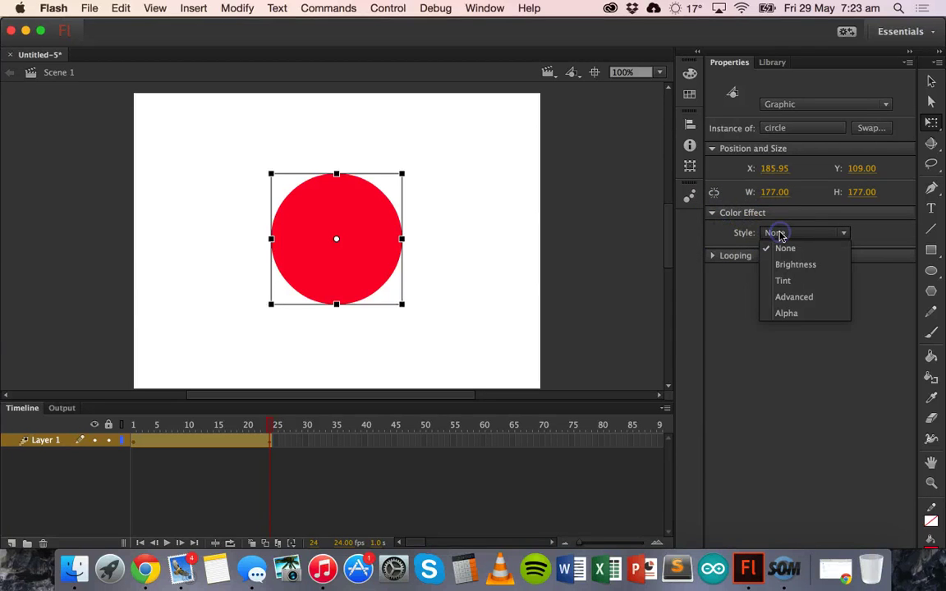
left_click(790, 313)
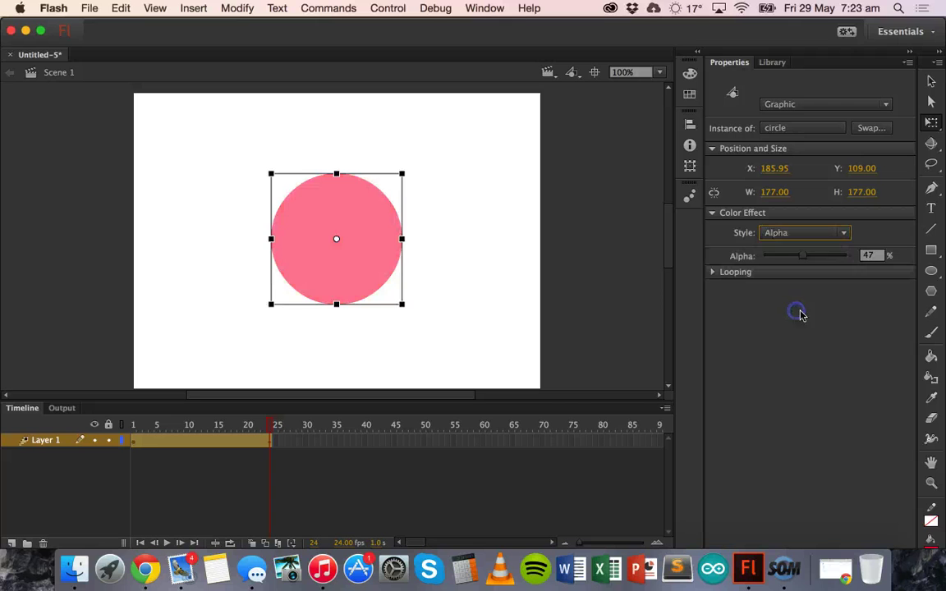
left_click_drag(804, 257, 866, 262)
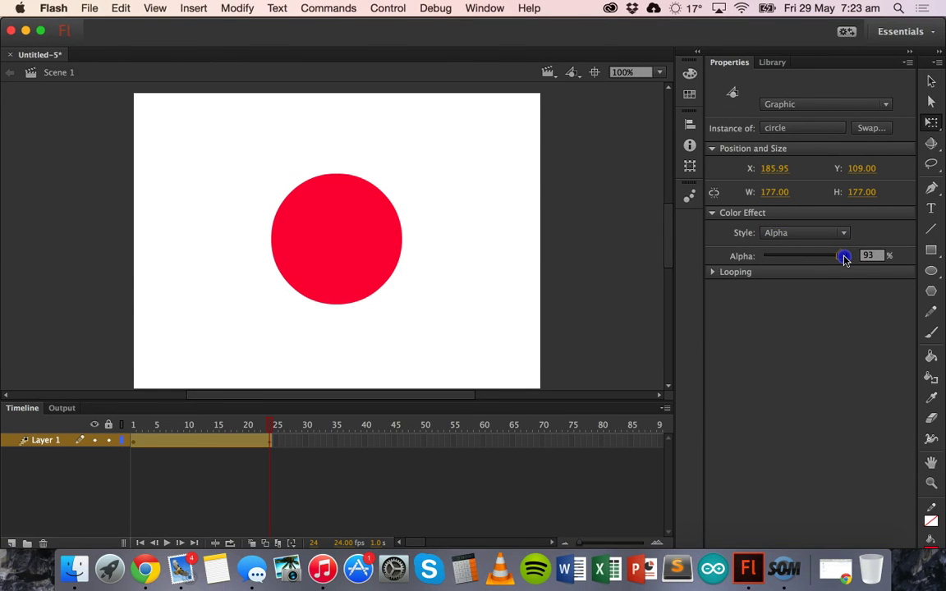
left_click_drag(887, 259, 809, 260)
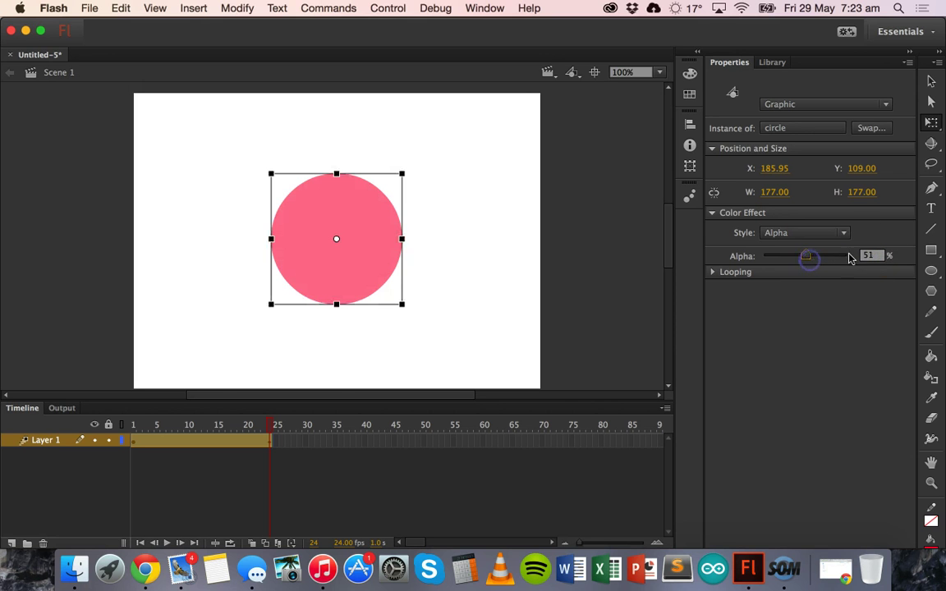
left_click(871, 255)
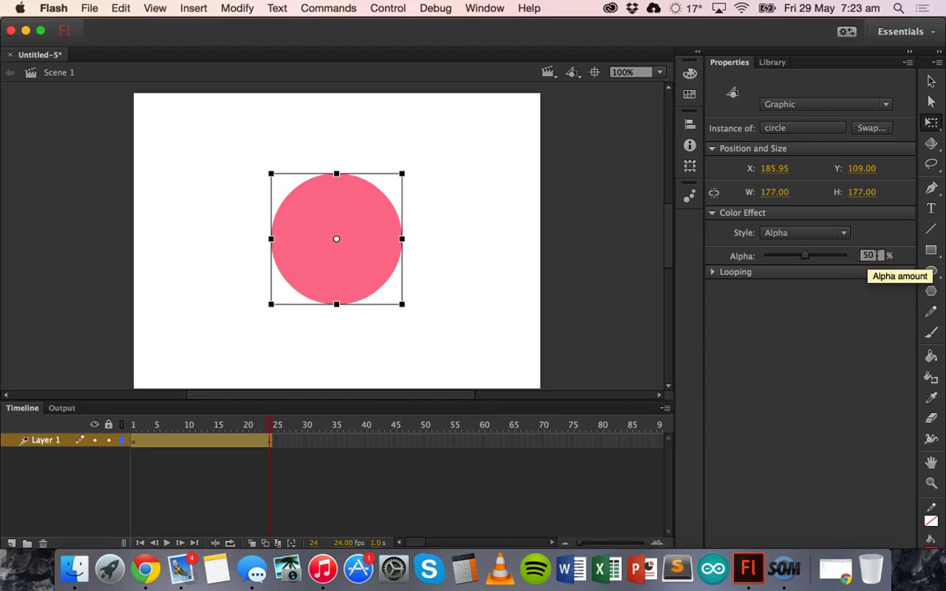
left_click(575, 331)
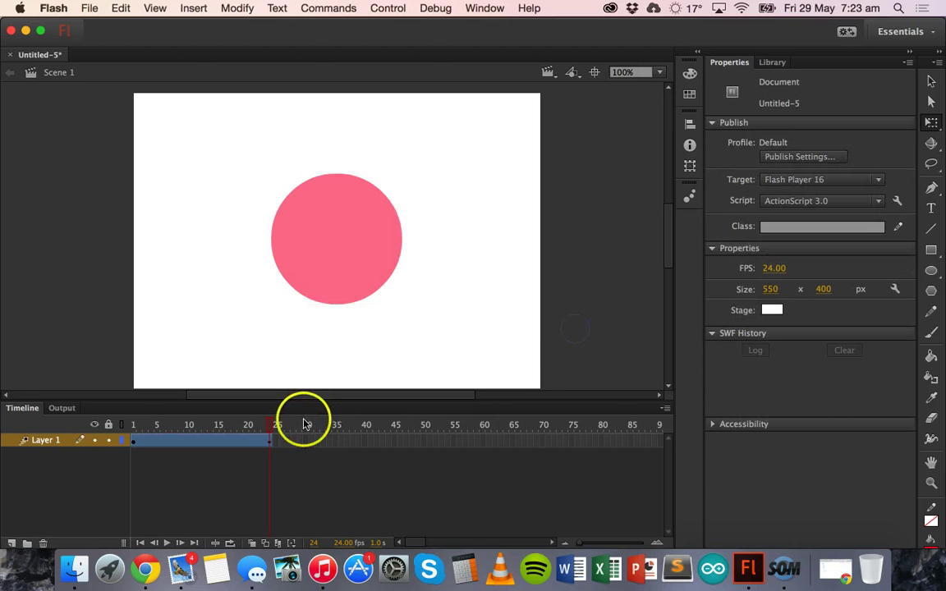
left_click(168, 544)
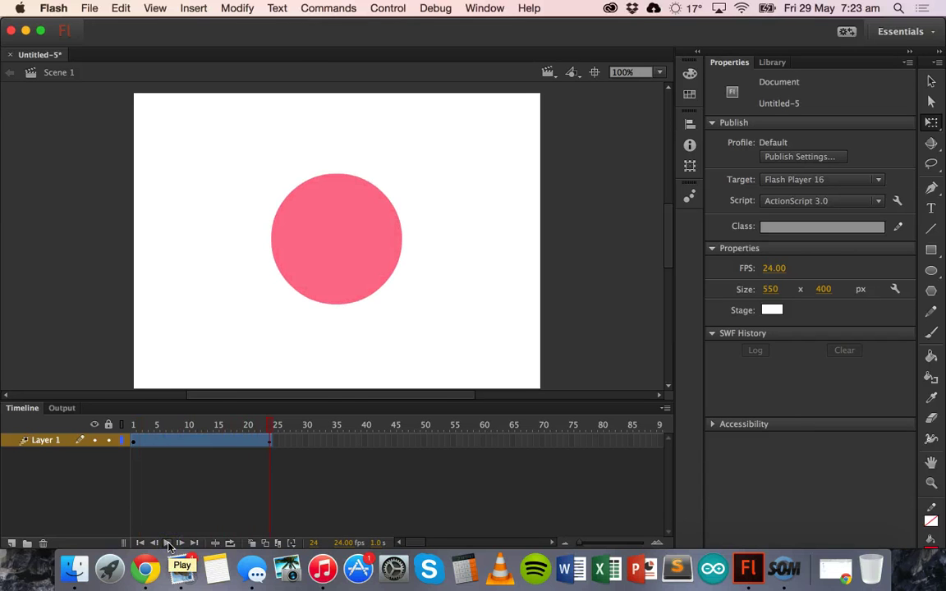
left_click(168, 544)
left_click(169, 544)
left_click(168, 545)
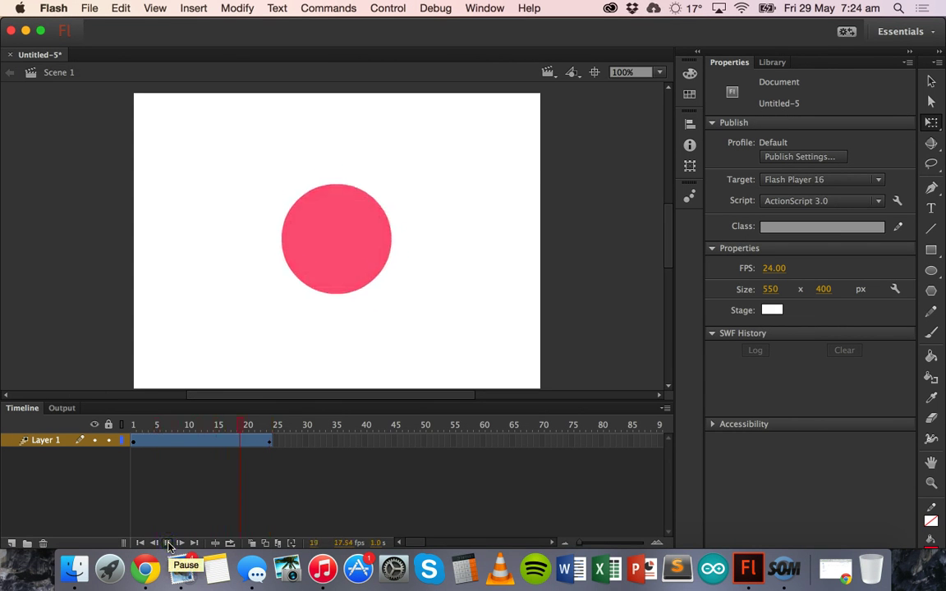
left_click(168, 545)
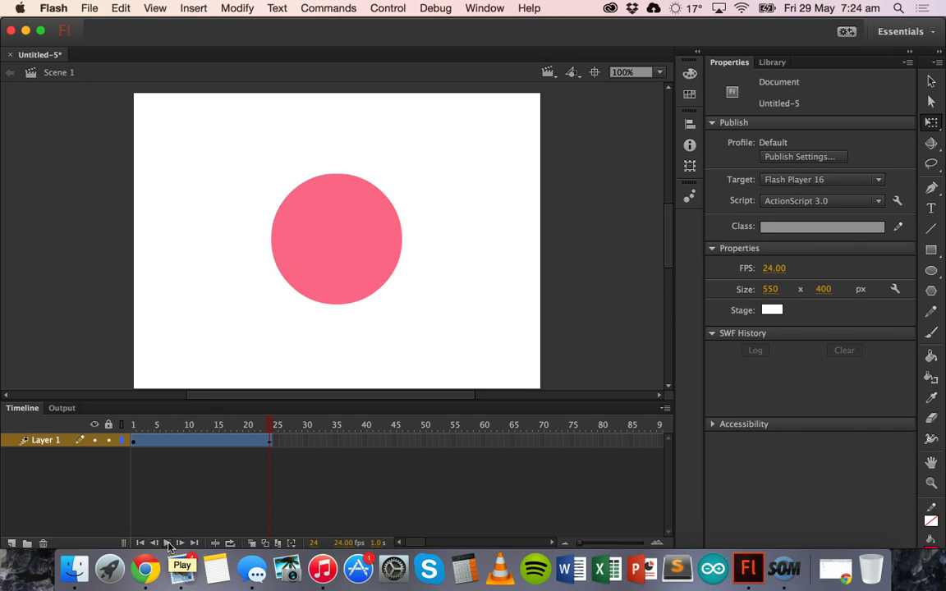
left_click(169, 545)
left_click(360, 268)
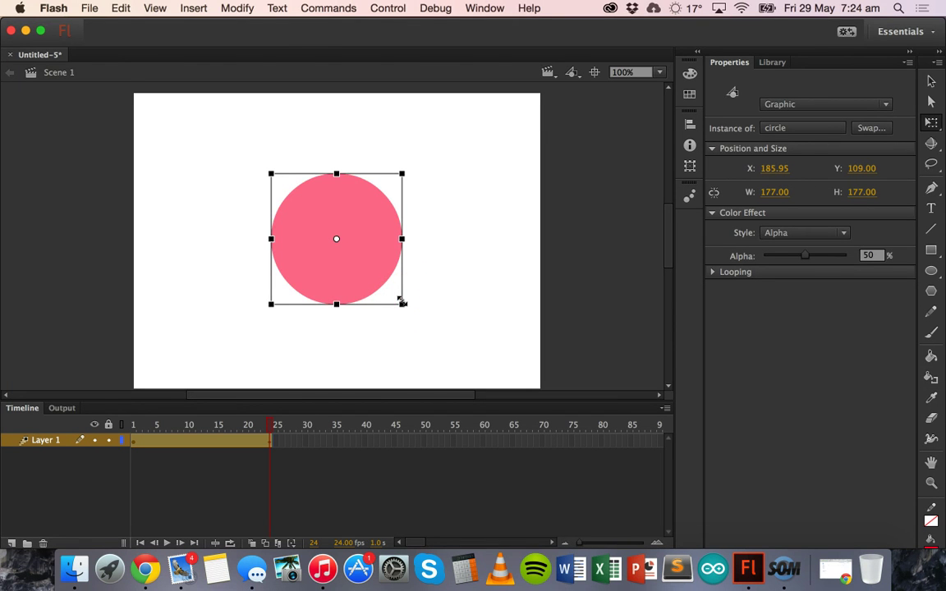
Step: Scale the frame-24 circle to 792.75 × 792.75 px and play the tween to preview
left_click_drag(402, 302, 690, 523)
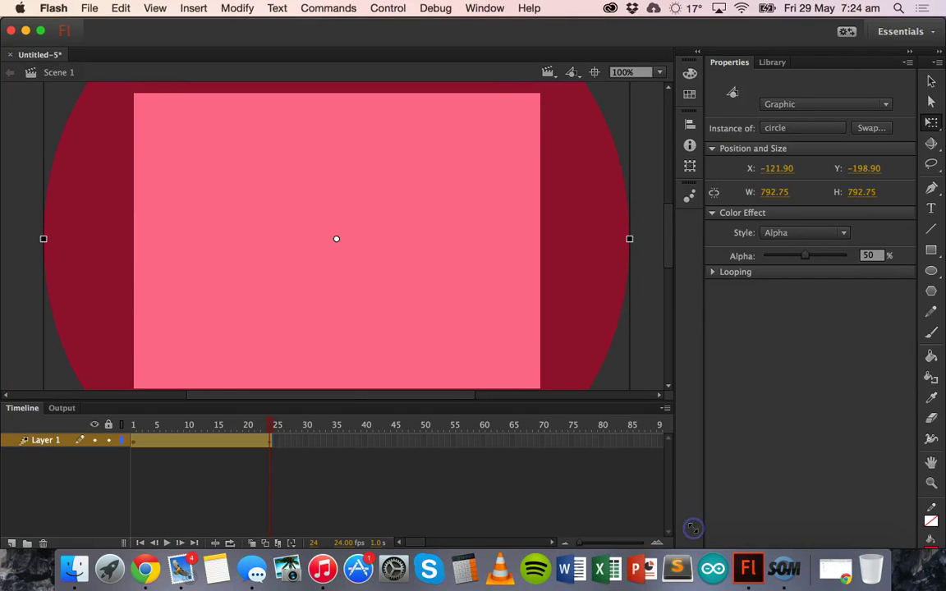
left_click(10, 152)
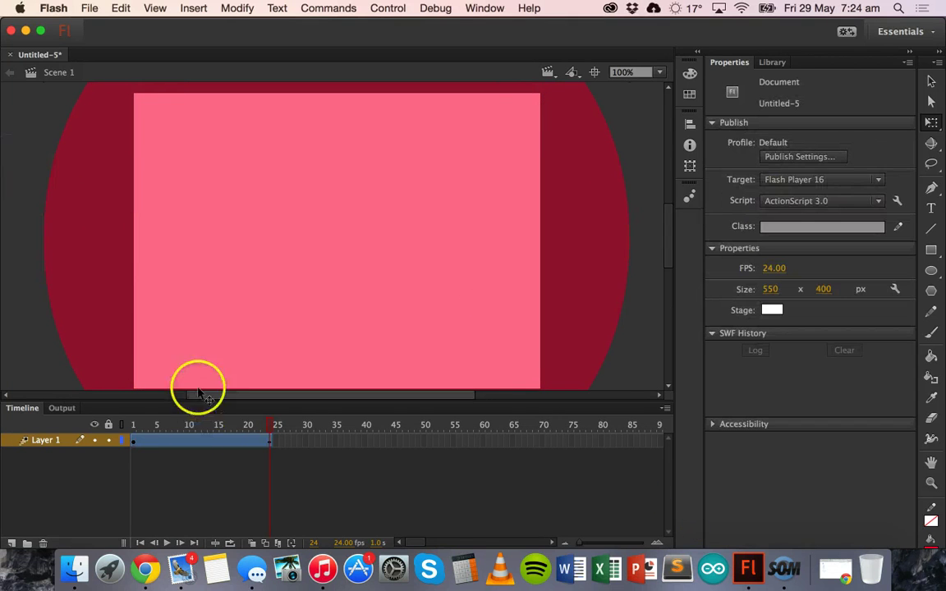
left_click(168, 544)
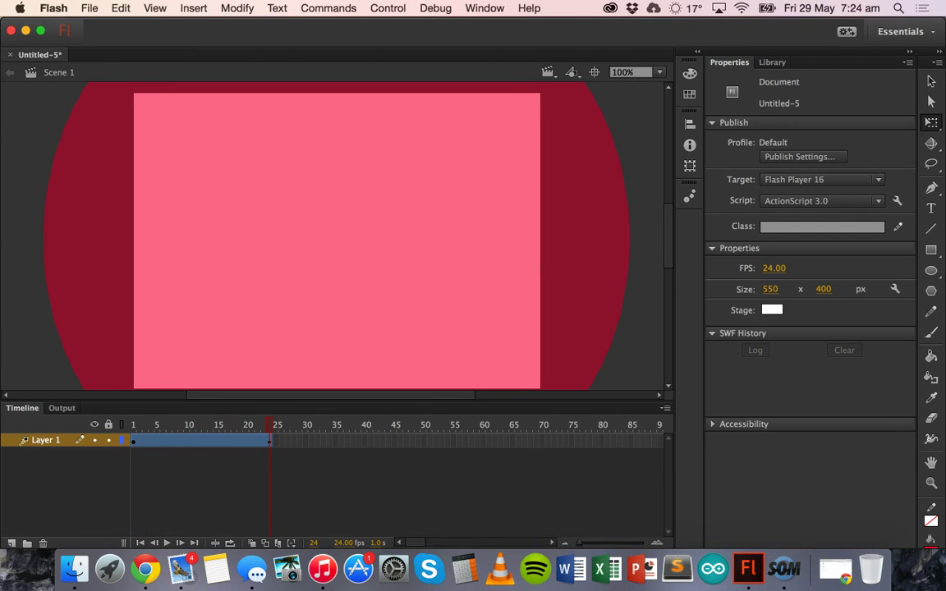
Step: Test the movie In Flash Professional via Control > Test Movie, then close the SWF window
left_click(388, 8)
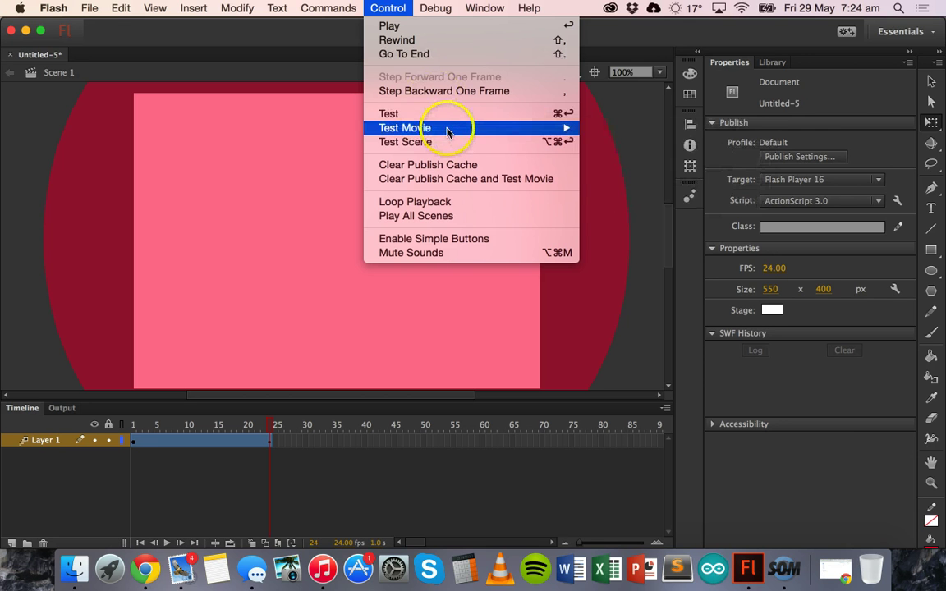
mouse_move(449, 132)
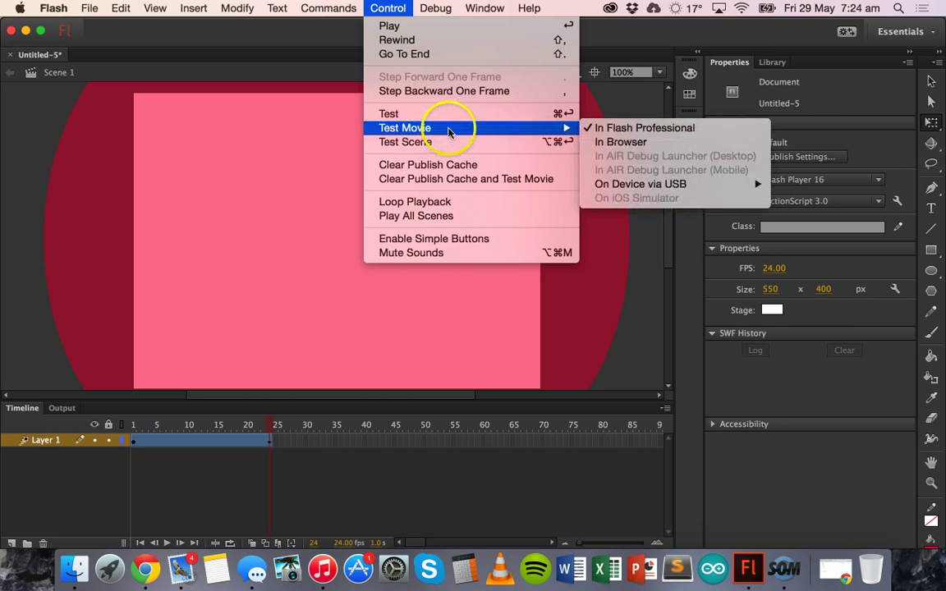
left_click(606, 132)
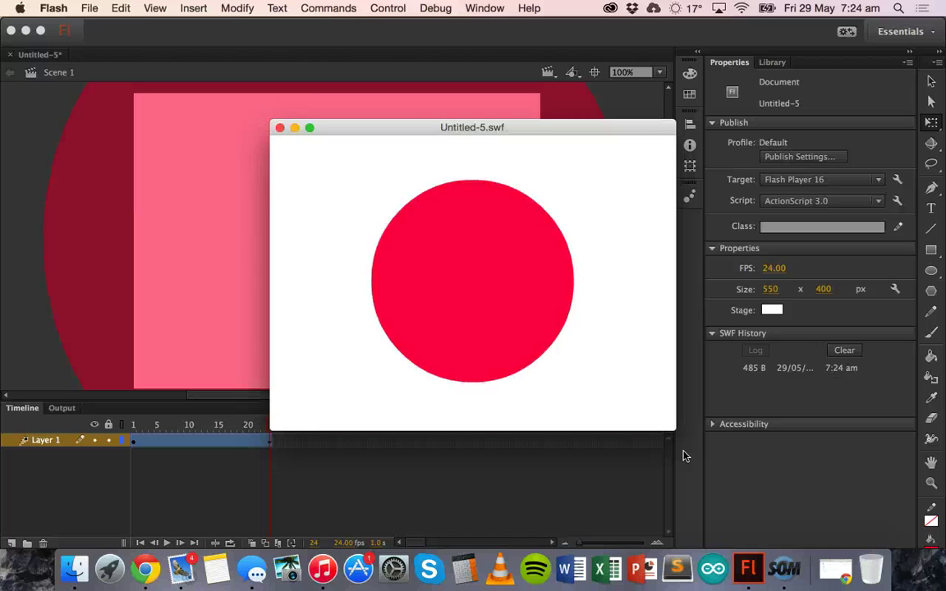
left_click(279, 128)
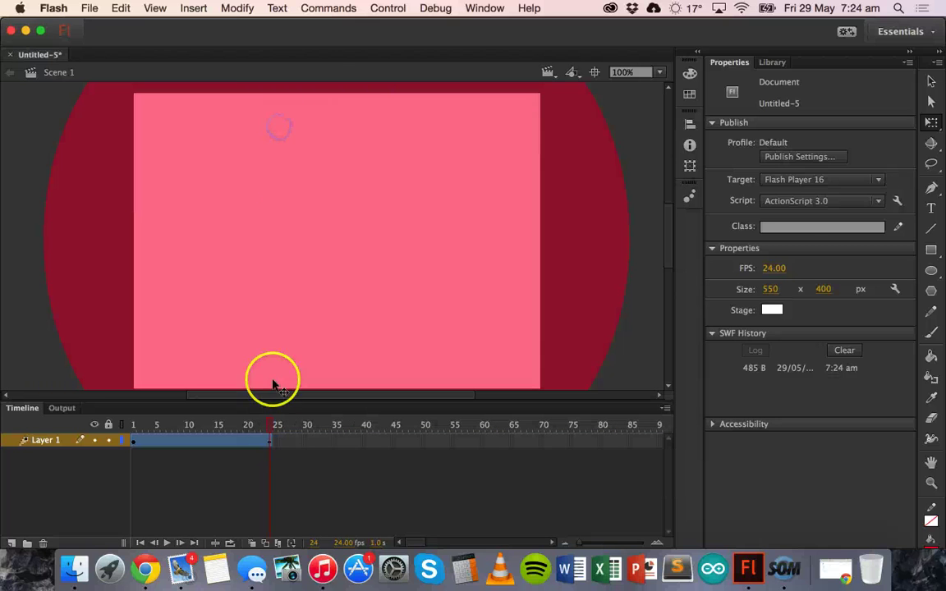
Step: Lengthen the circle's tween span on Layer 1 to end at frame 80
left_click(272, 444)
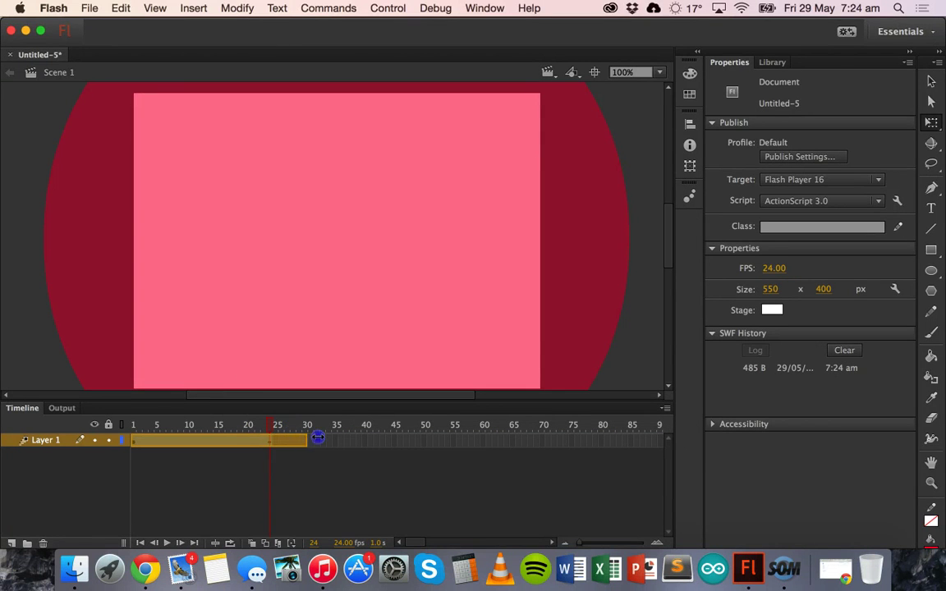
left_click_drag(401, 438, 533, 439)
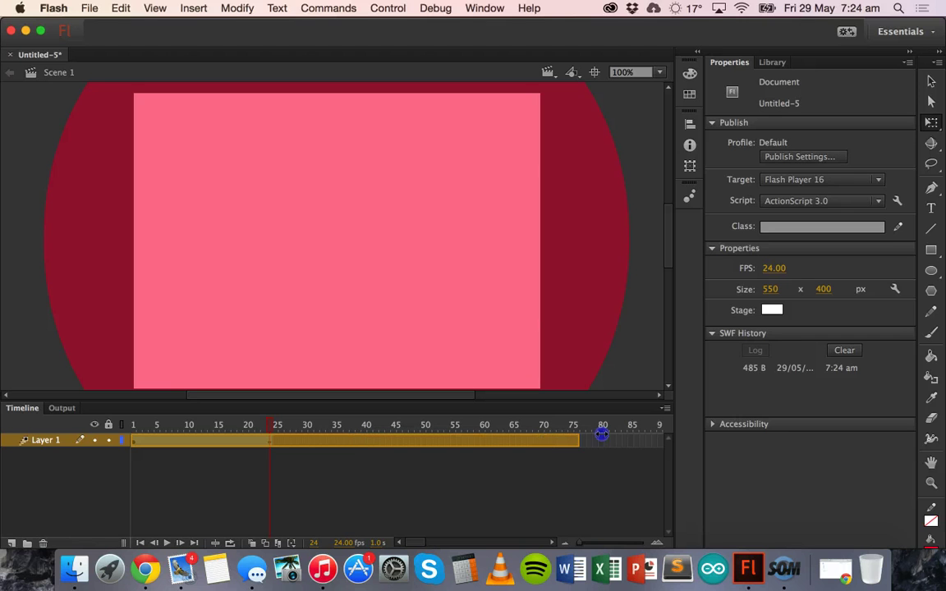
left_click_drag(603, 438, 603, 438)
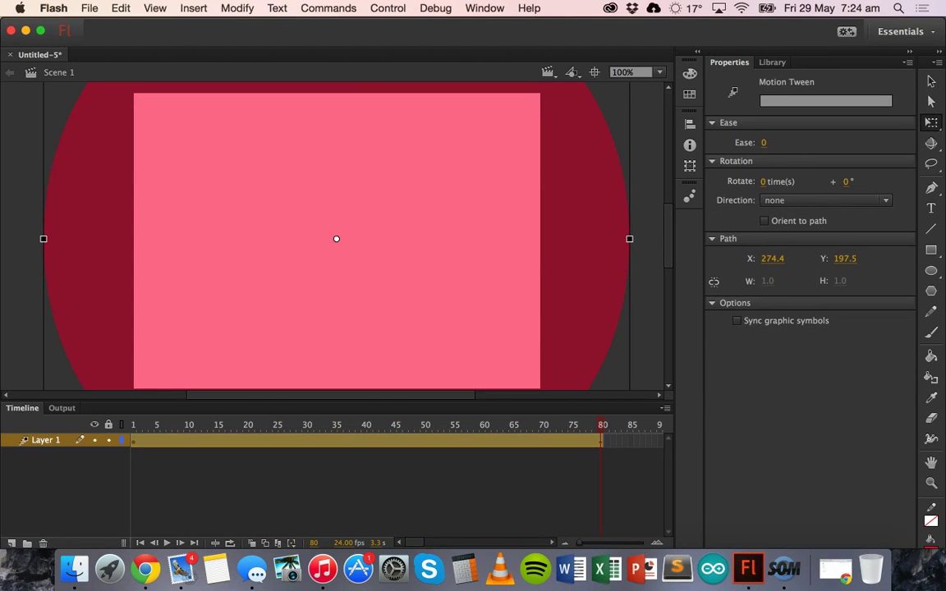
left_click(387, 8)
Step: Run Test Movie In Flash Professional on the 80-frame tween, then close the SWF window
mouse_move(422, 128)
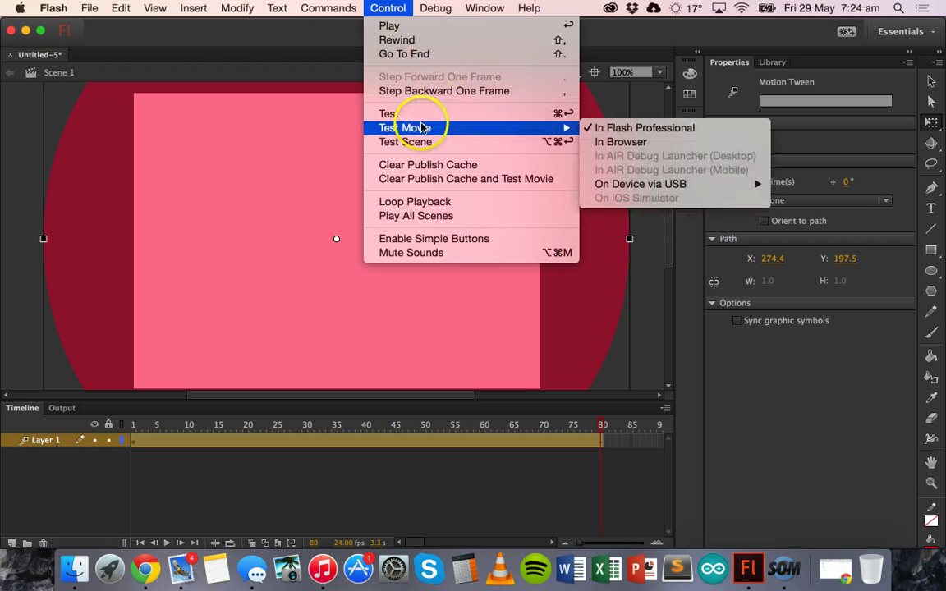
left_click(598, 128)
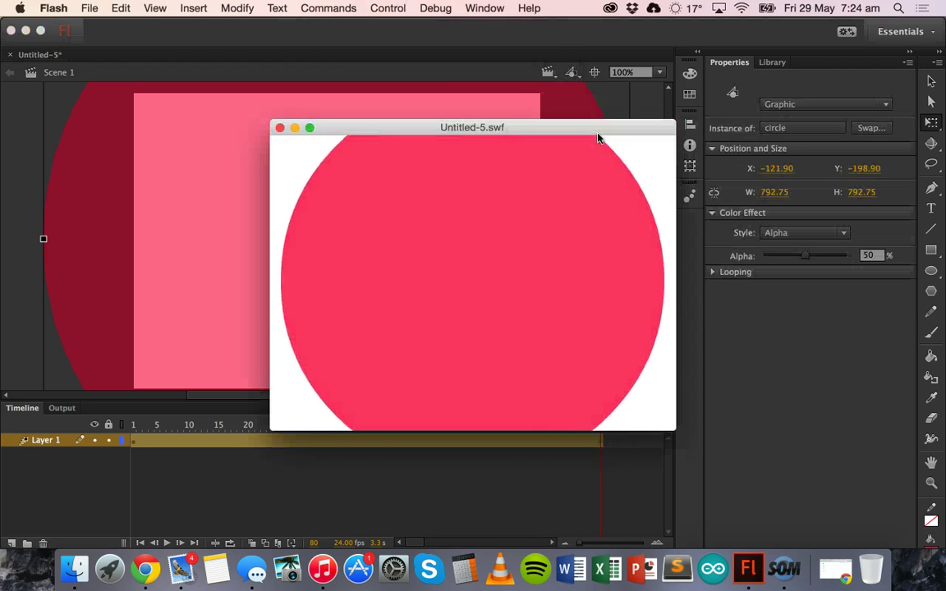
left_click(278, 128)
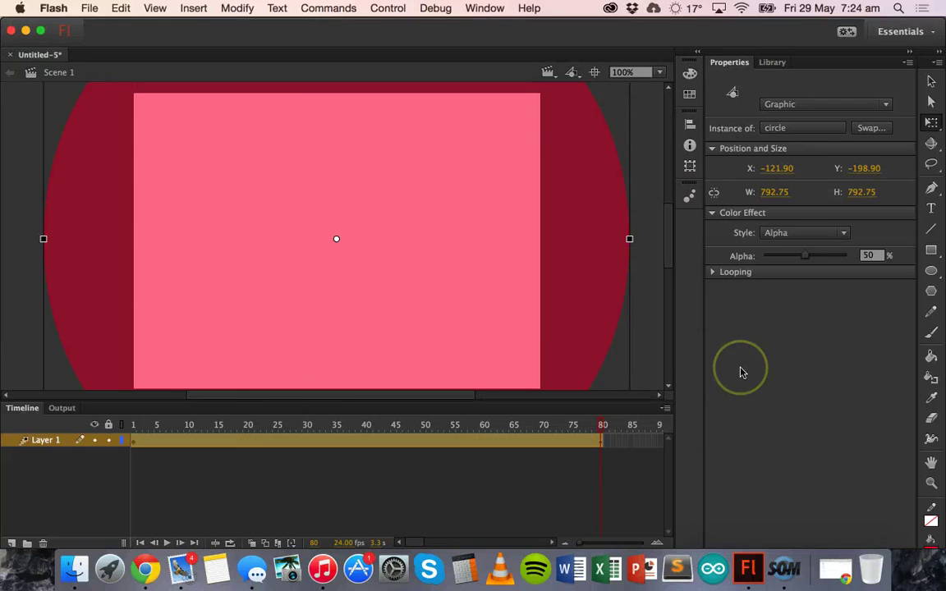